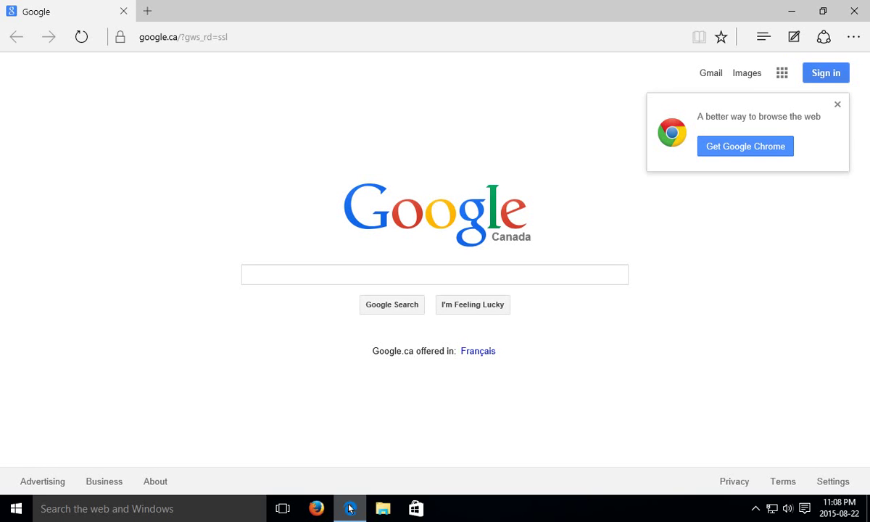
Step: Go to youtube.com by typing 'yout' in the address bar and accepting the autocomplete
{"action": "left_click", "coordinate": [179, 35]}
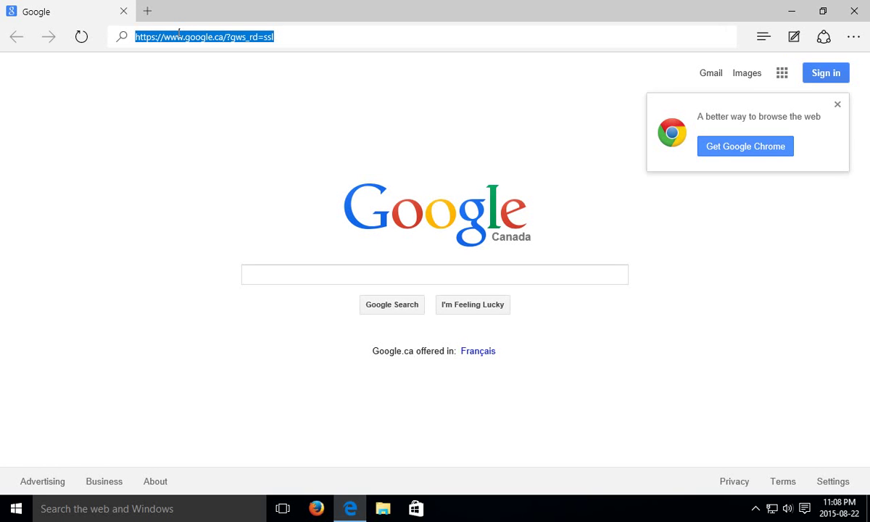
{"action": "type", "text": "youtube.com/"}
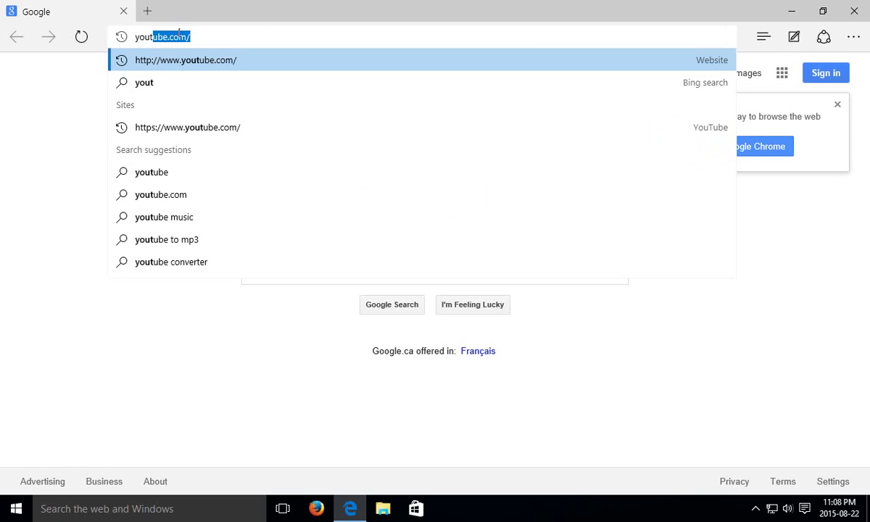
{"action": "key", "text": "Return"}
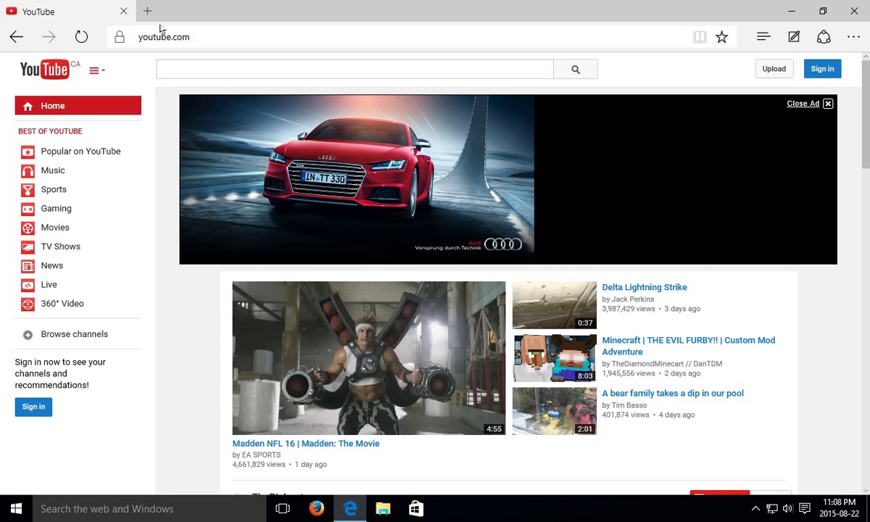
Step: Add the YouTube page to favourites, named 'YouTube', in the Favourites Bar folder
{"action": "left_click", "coordinate": [720, 36]}
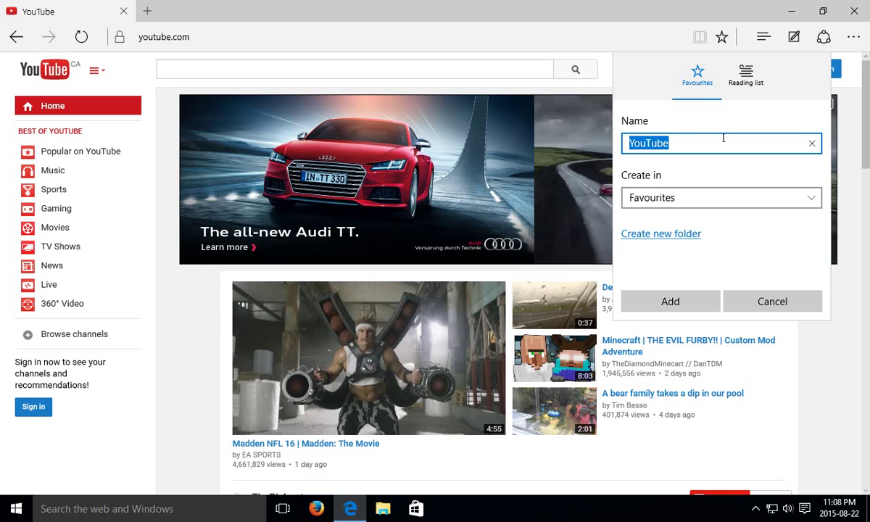
{"action": "left_click", "coordinate": [714, 135]}
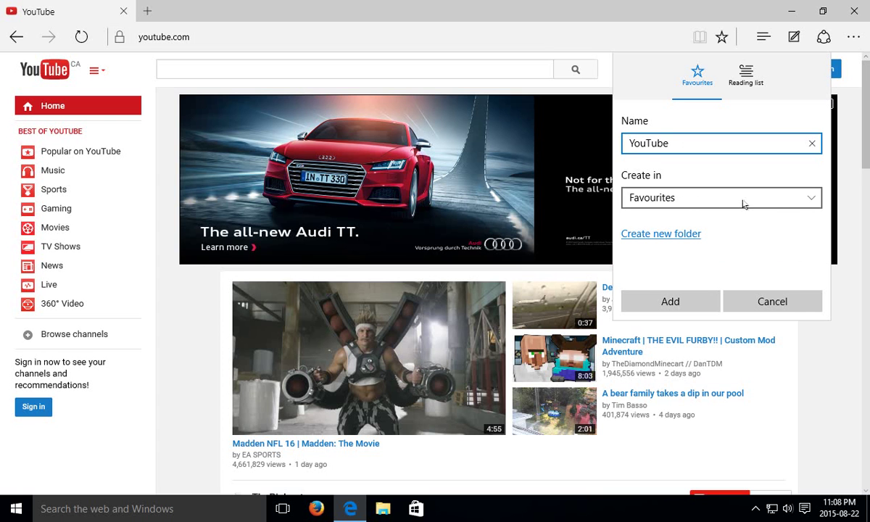
{"action": "left_click", "coordinate": [813, 201]}
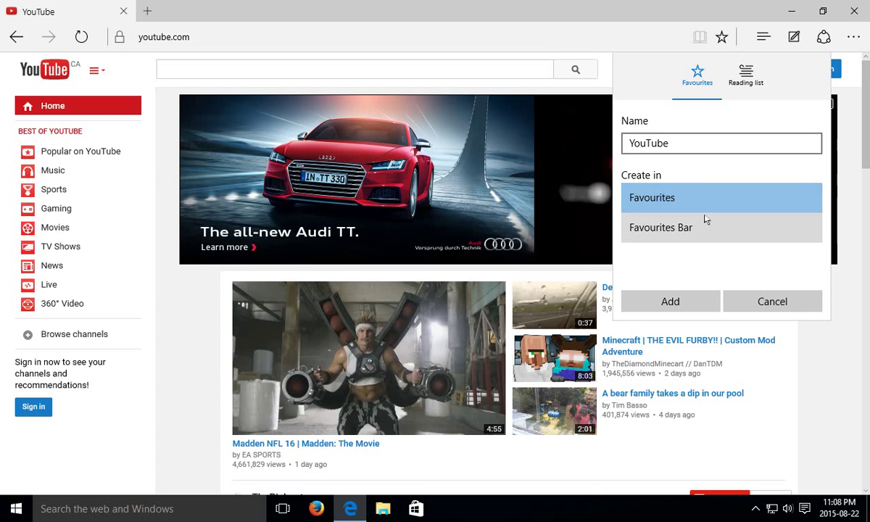
{"action": "left_click", "coordinate": [690, 228]}
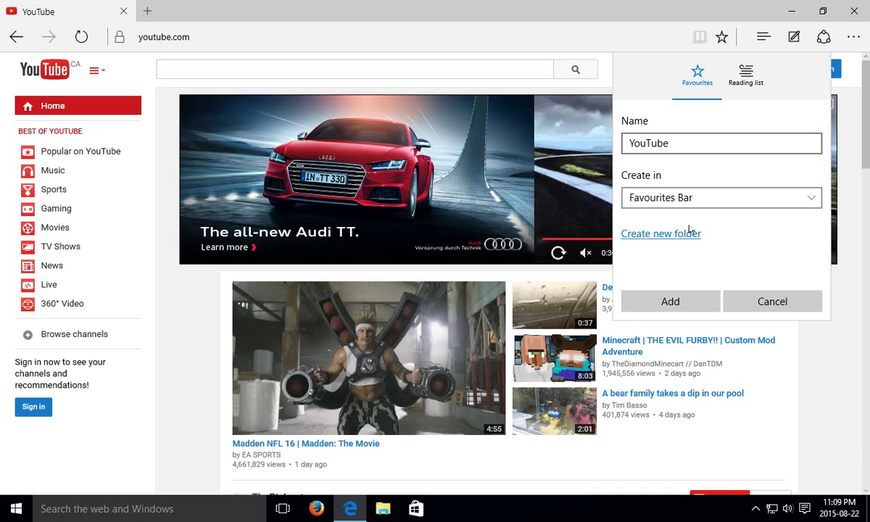
{"action": "left_click", "coordinate": [669, 230]}
{"action": "left_click", "coordinate": [663, 301]}
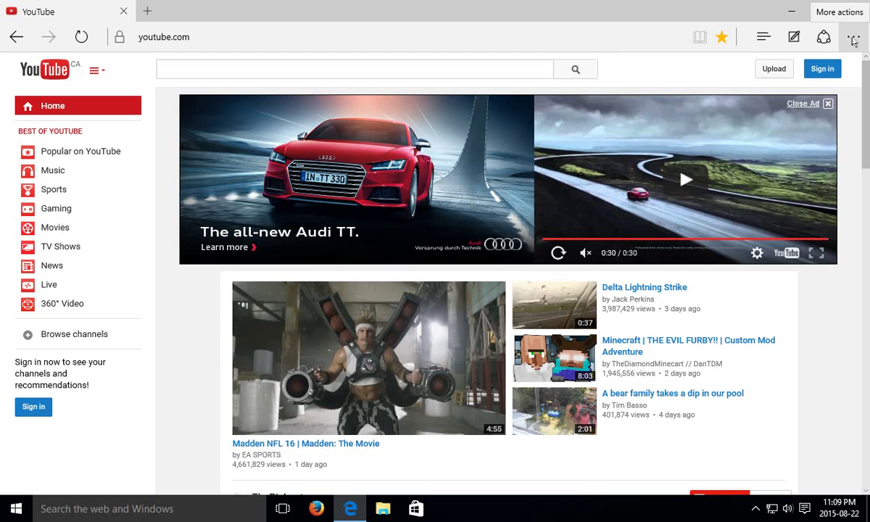
Step: Switch 'Show the favourites bar' to On in Edge's Settings
{"action": "left_click", "coordinate": [853, 42]}
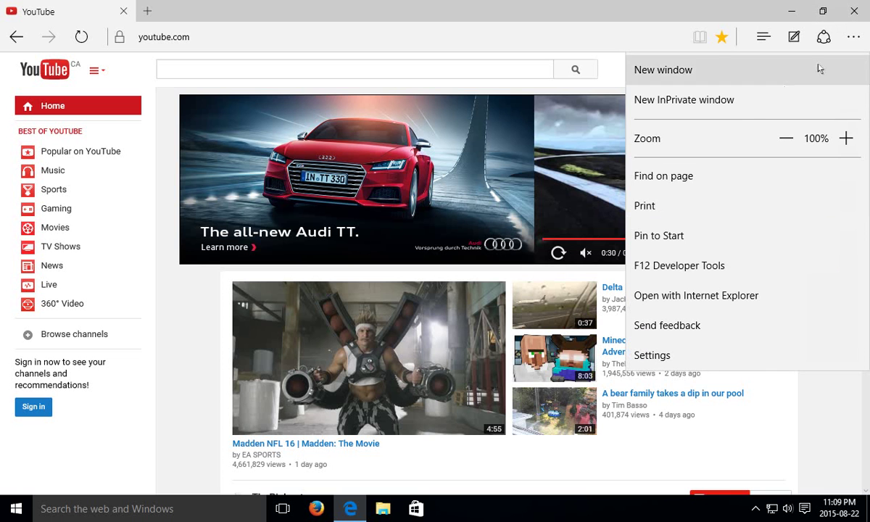
{"action": "left_click", "coordinate": [650, 356]}
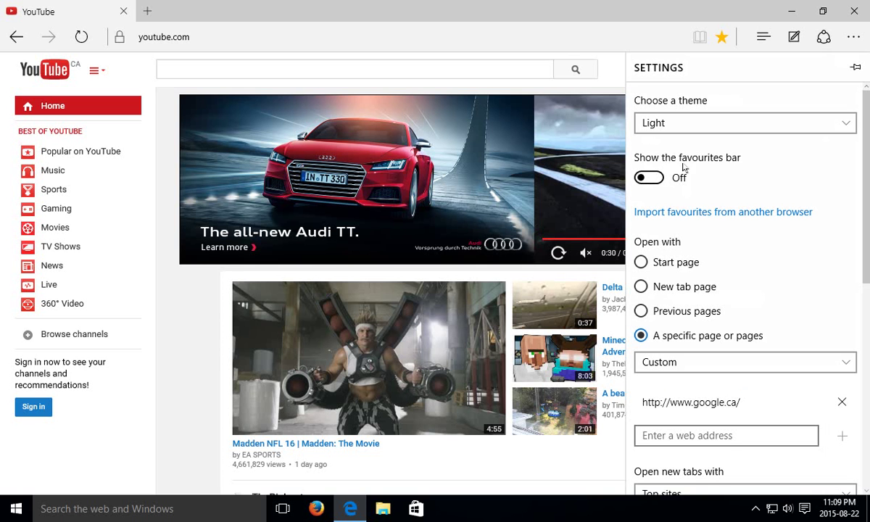
{"action": "left_click", "coordinate": [654, 179]}
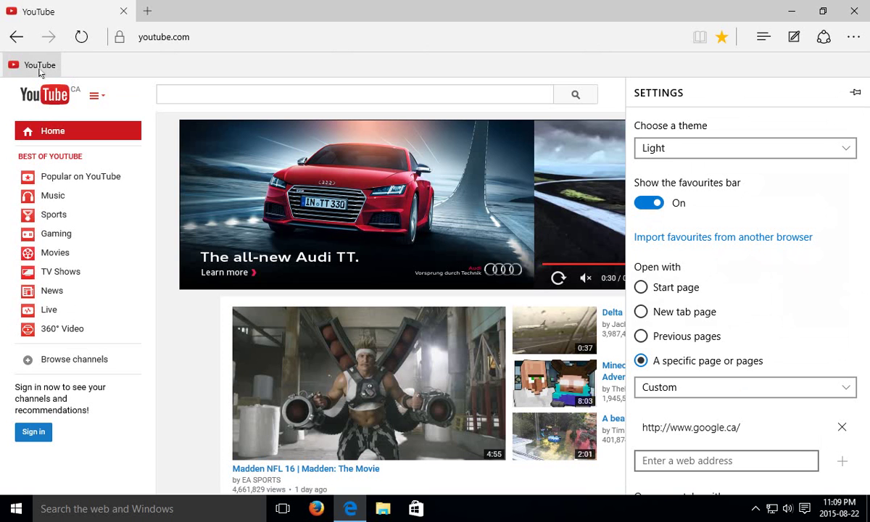
Step: Close Settings, go to yahoo.ca and save it as a Favourites Bar favourite
{"action": "left_click", "coordinate": [721, 47]}
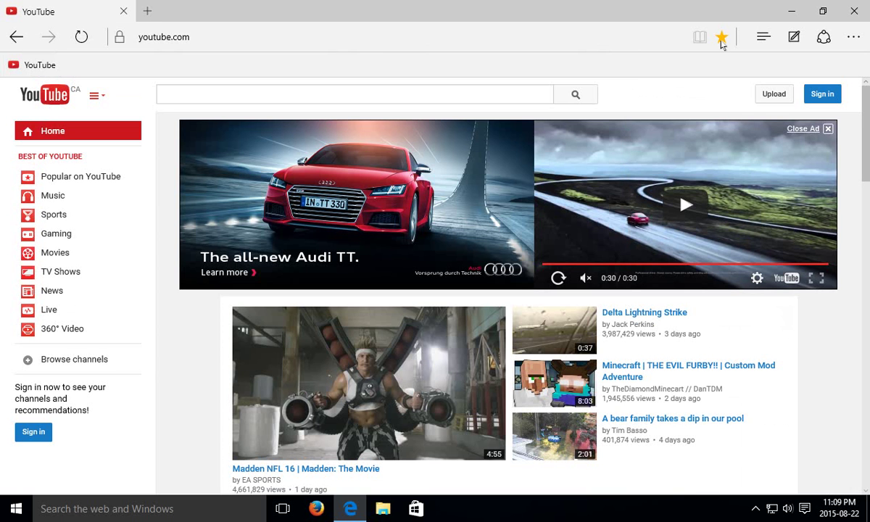
{"action": "left_click", "coordinate": [206, 31]}
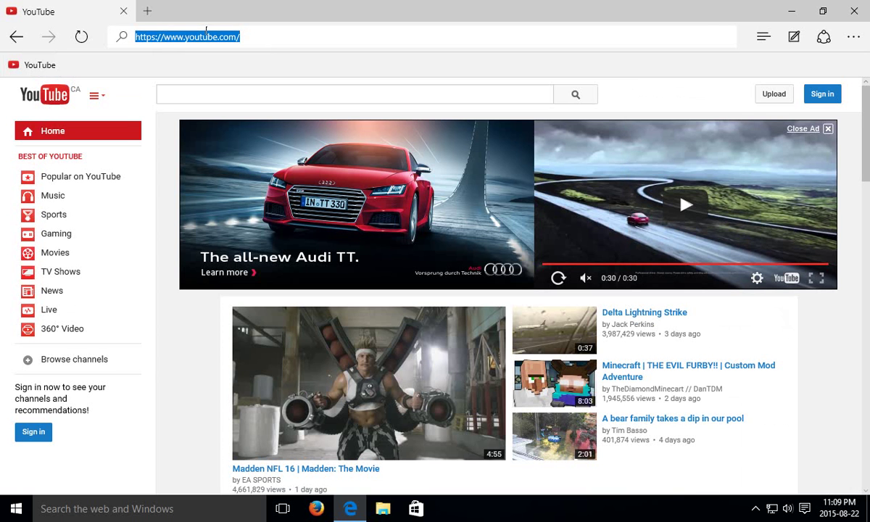
{"action": "type", "text": "yahoo.com"}
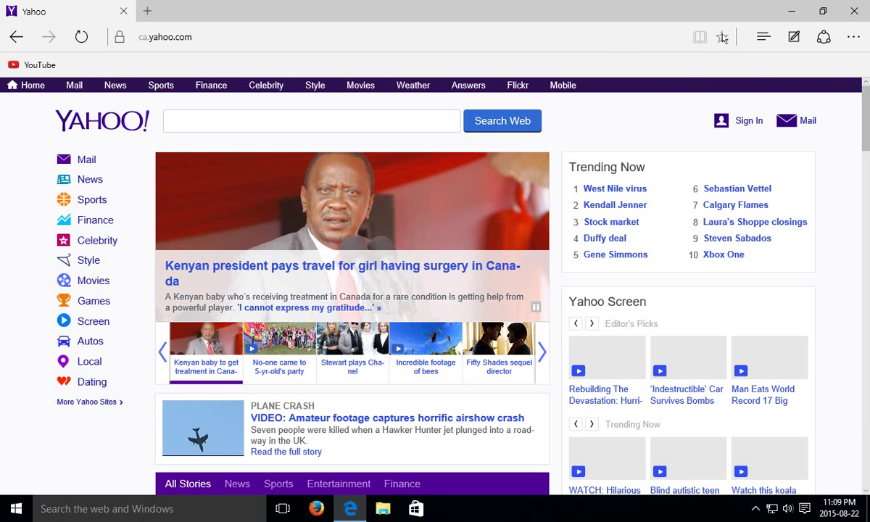
{"action": "left_click", "coordinate": [721, 37]}
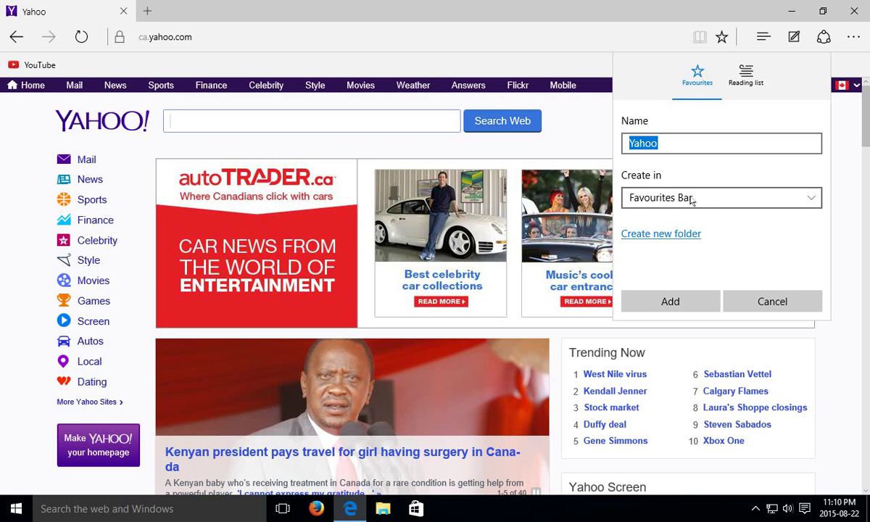
{"action": "left_click", "coordinate": [662, 306]}
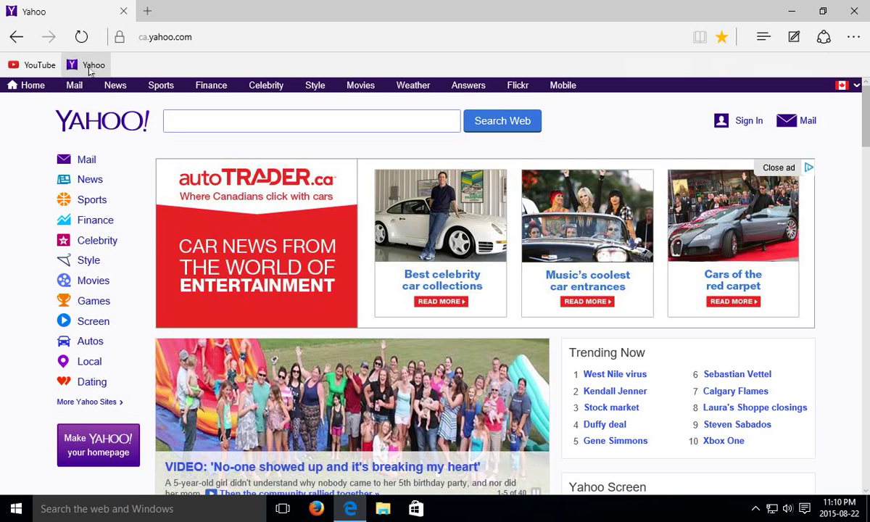
{"action": "mouse_move", "coordinate": [42, 67]}
{"action": "left_mouse_down"}
{"action": "mouse_move", "coordinate": [160, 68]}
{"action": "mouse_move", "coordinate": [126, 67]}
{"action": "left_mouse_up"}
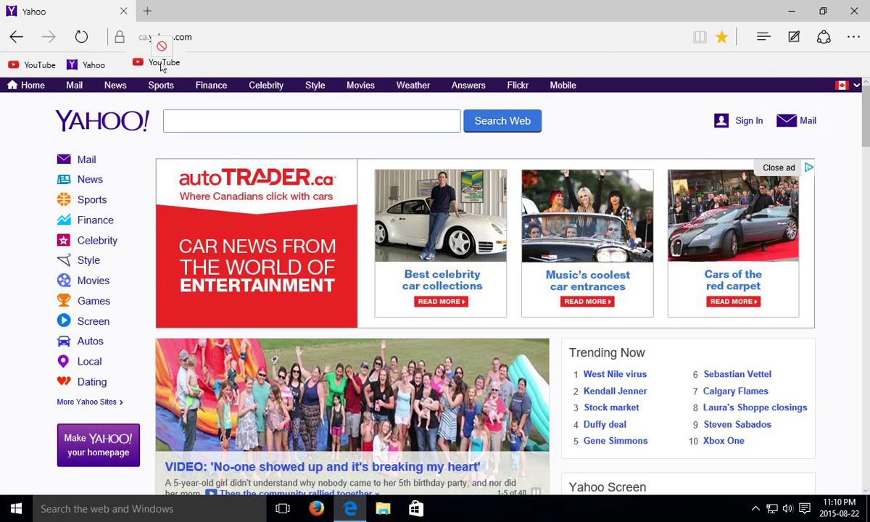
{"action": "left_click_drag", "start_coordinate": [126, 68], "coordinate": [161, 63]}
{"action": "left_click_drag", "start_coordinate": [82, 65], "coordinate": [29, 65]}
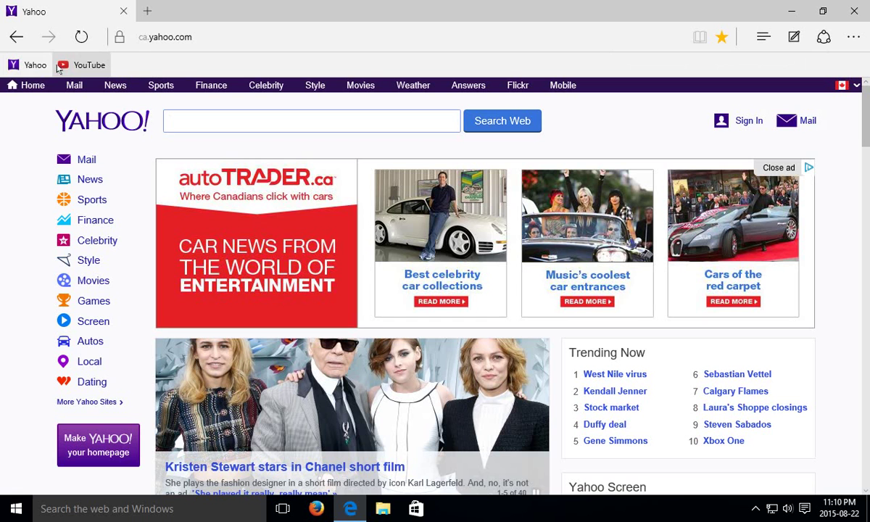
{"action": "left_click_drag", "start_coordinate": [30, 68], "coordinate": [108, 69]}
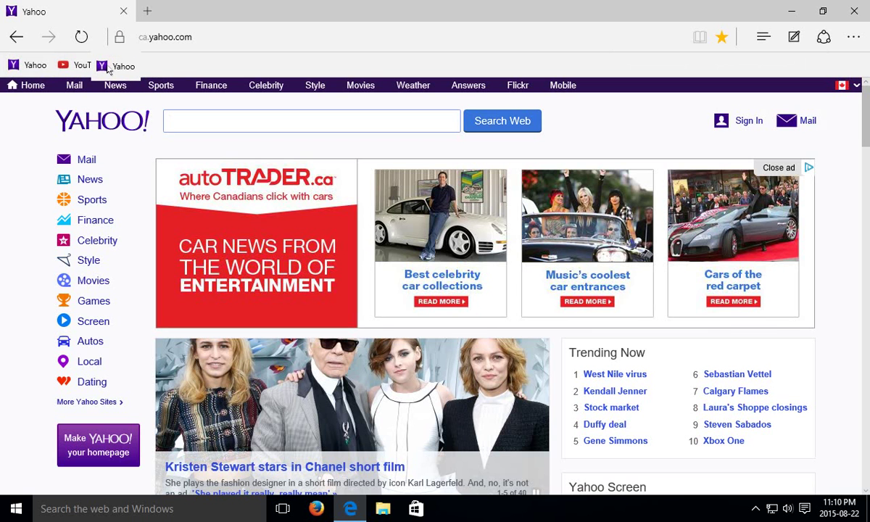
{"action": "left_click_drag", "start_coordinate": [108, 69], "coordinate": [108, 68]}
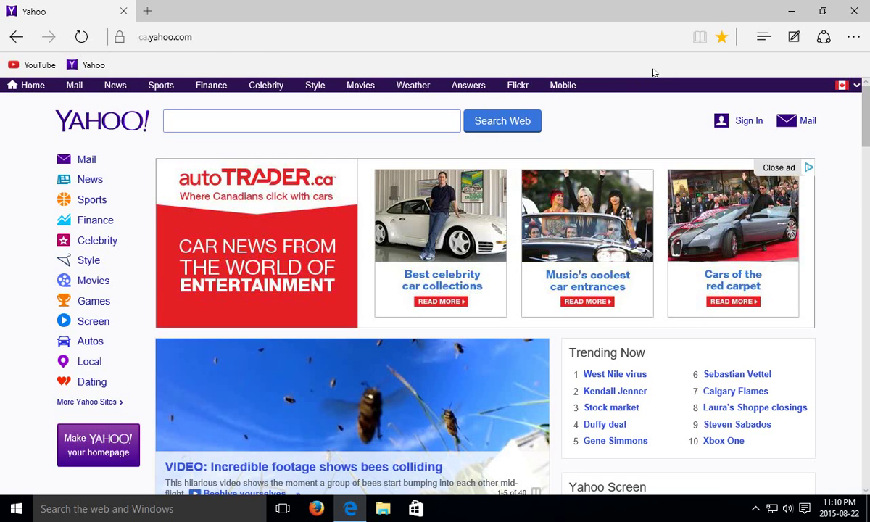
Step: Go to bing.com by typing 'bing.co' and accepting the autocomplete
{"action": "left_click", "coordinate": [206, 36]}
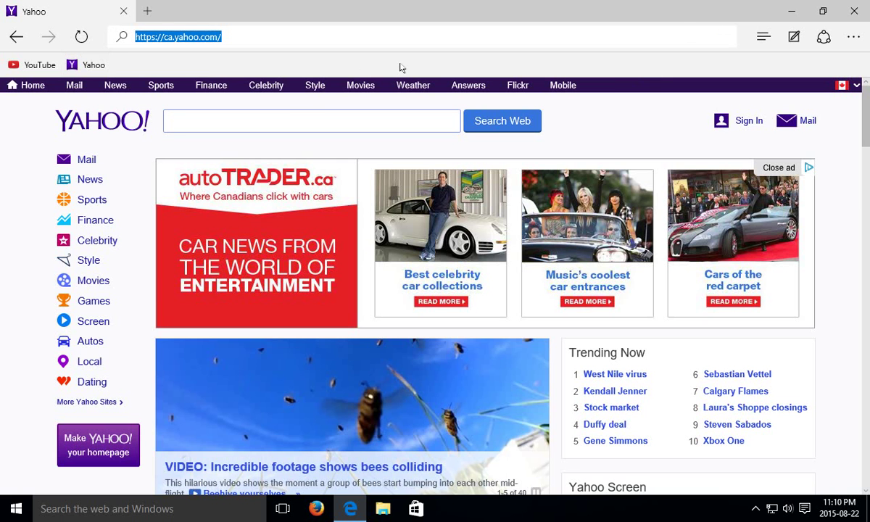
{"action": "type", "text": "b"}
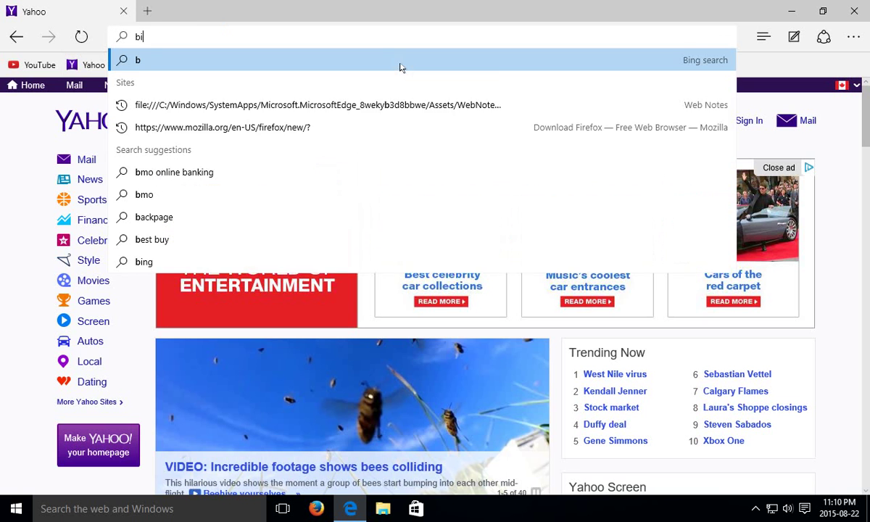
{"action": "type", "text": "ing.c"}
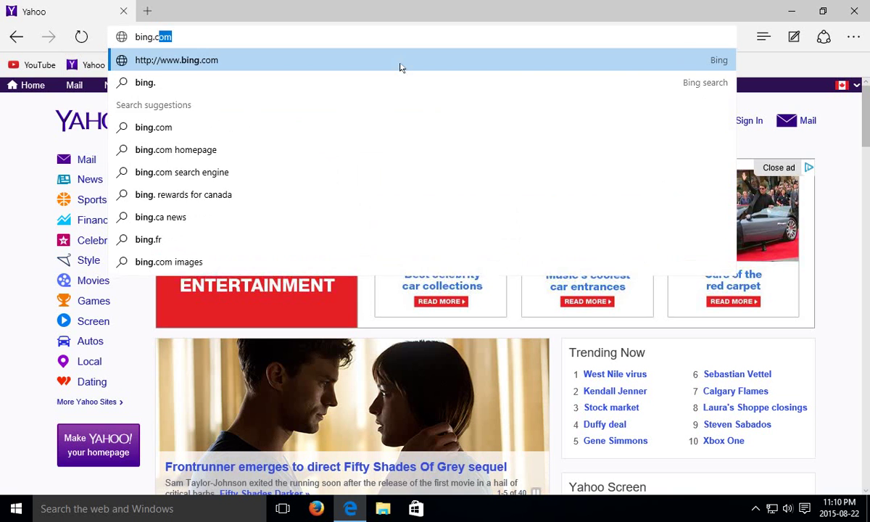
{"action": "type", "text": "o"}
{"action": "key", "text": "Return"}
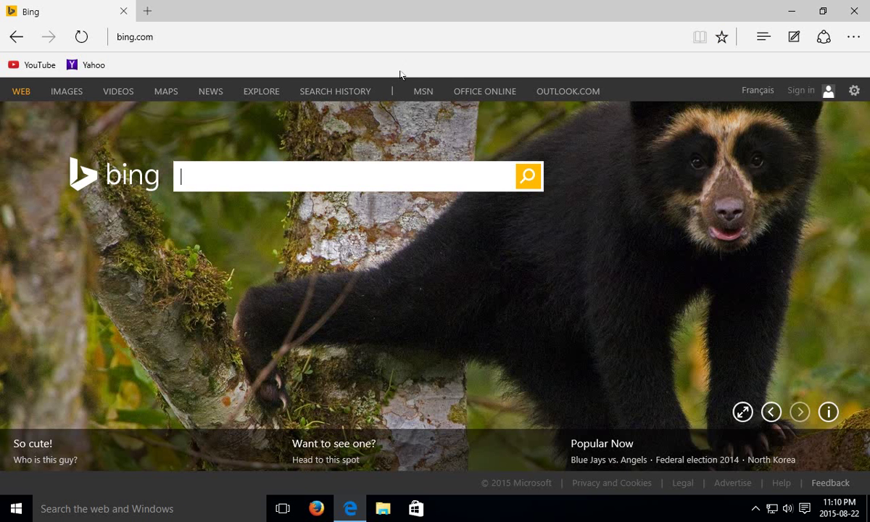
Step: Save the Bing page as a favourite in the main Favourites folder
{"action": "left_click", "coordinate": [721, 37]}
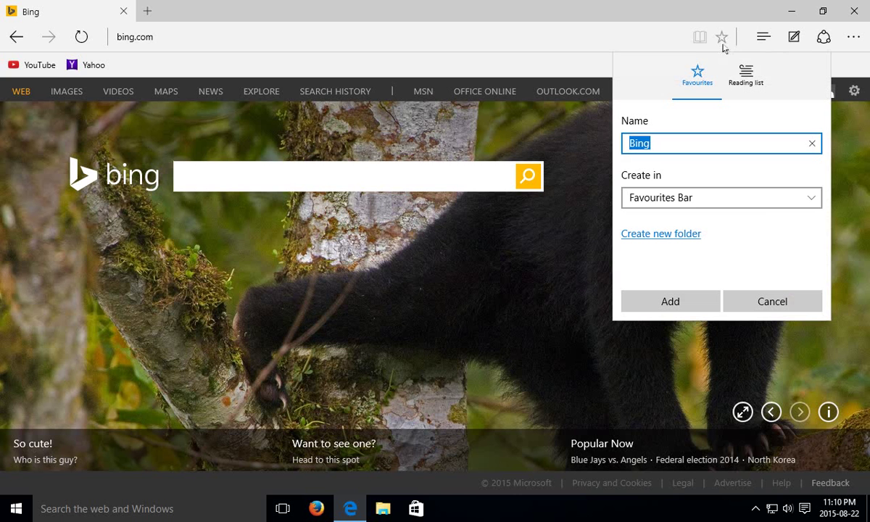
{"action": "left_click", "coordinate": [807, 196]}
{"action": "left_click", "coordinate": [691, 173]}
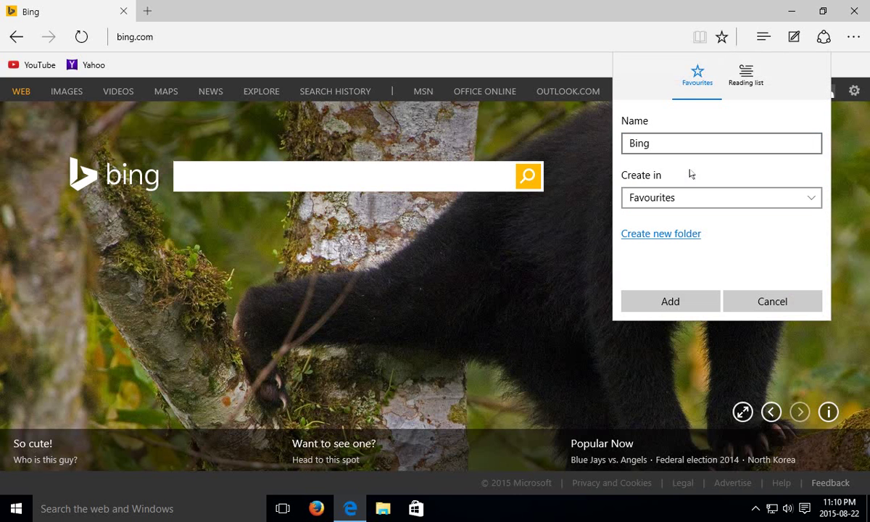
{"action": "left_click", "coordinate": [662, 306]}
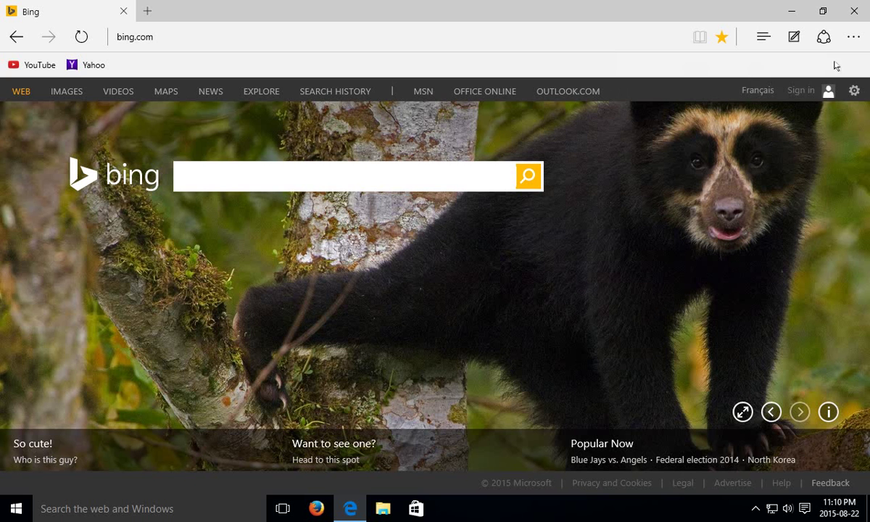
Step: Remove the Bing favourite from the Hub's favourites list, then close the Hub
{"action": "left_click", "coordinate": [853, 37]}
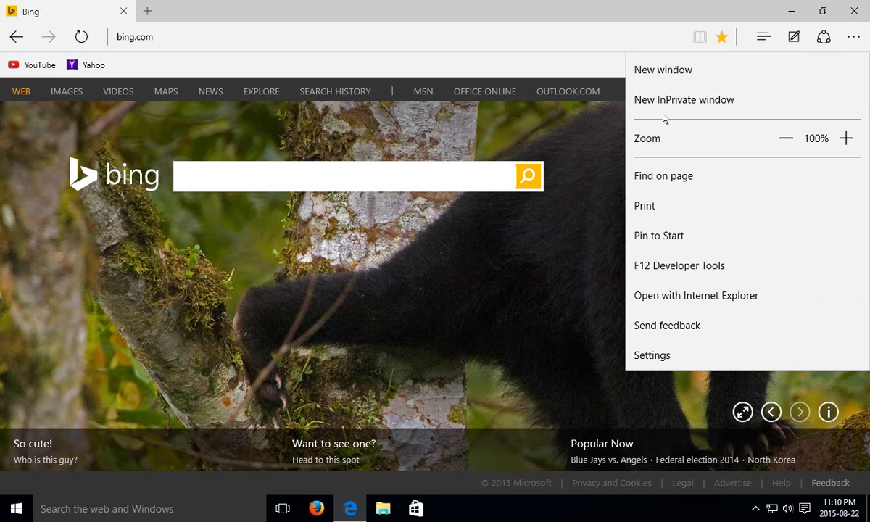
{"action": "left_click", "coordinate": [653, 37]}
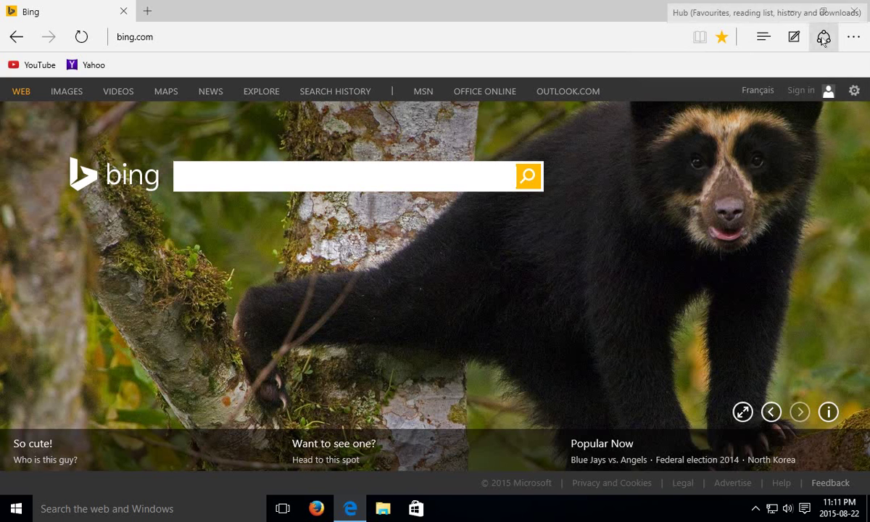
{"action": "left_click", "coordinate": [763, 40]}
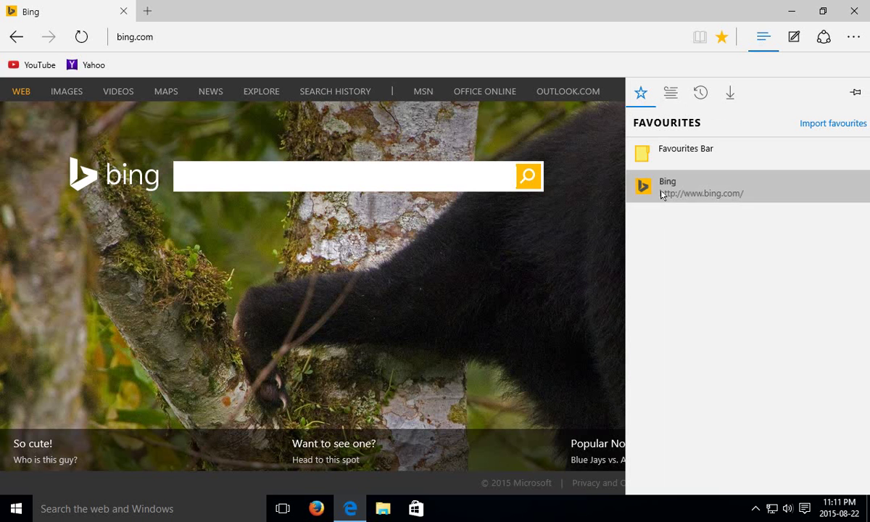
{"action": "right_click", "coordinate": [661, 196]}
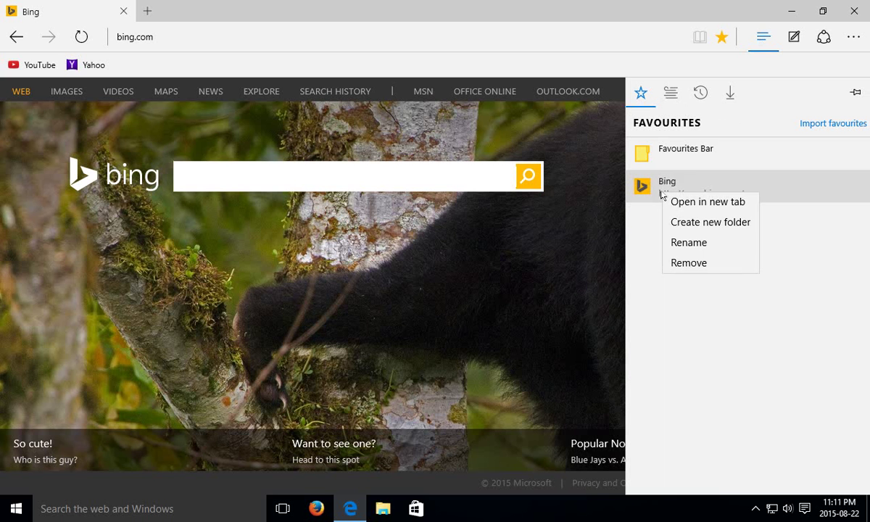
{"action": "left_click", "coordinate": [678, 264]}
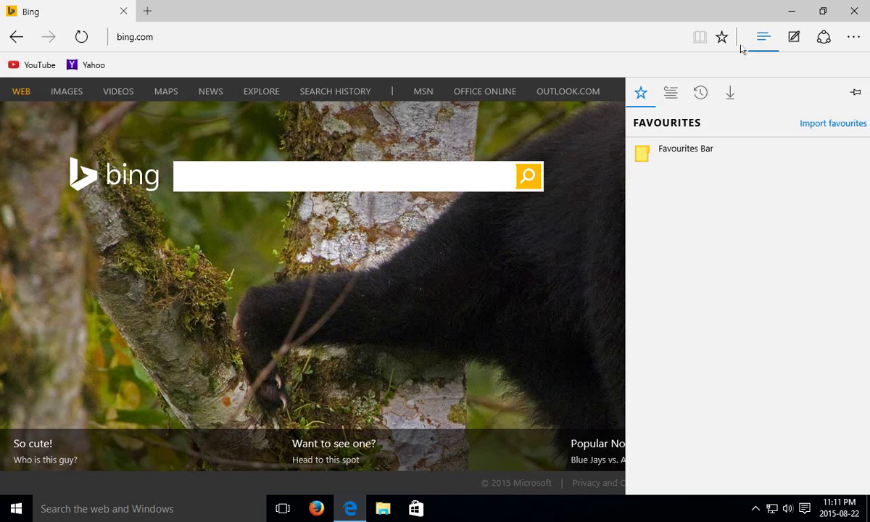
{"action": "left_click", "coordinate": [583, 45]}
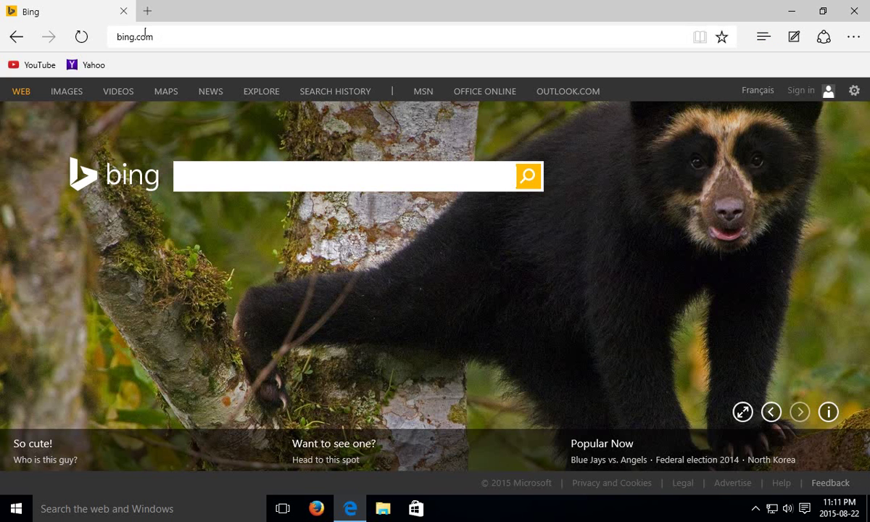
Step: Save Bing into a newly created favourites folder named 'Other Stuff'
{"action": "left_click", "coordinate": [720, 39]}
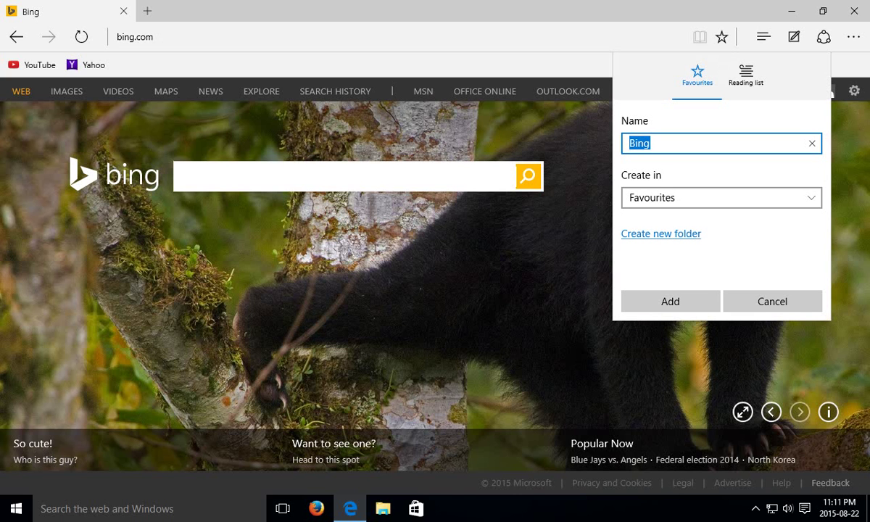
{"action": "left_click", "coordinate": [646, 233]}
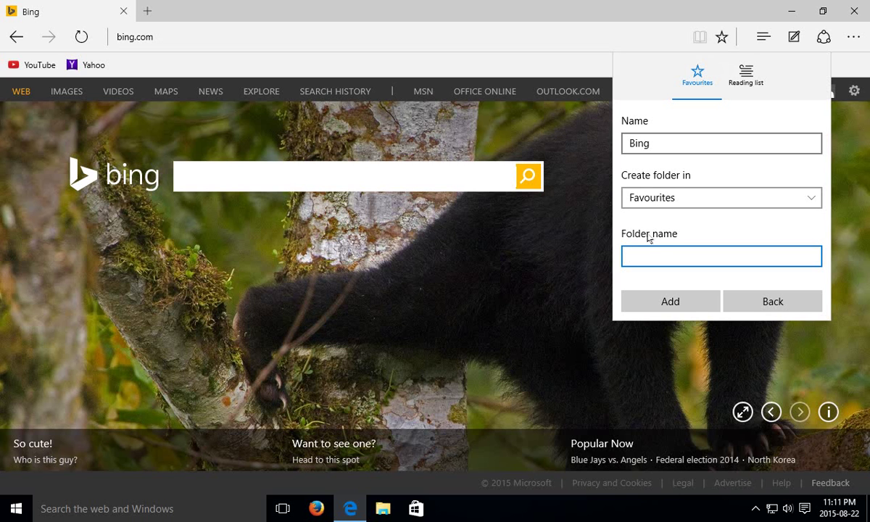
{"action": "type", "text": "Other S"}
{"action": "type", "text": "tuff"}
{"action": "key", "text": "BackSpace"}
{"action": "key", "text": "BackSpace"}
{"action": "type", "text": "uff"}
{"action": "left_click", "coordinate": [670, 300]}
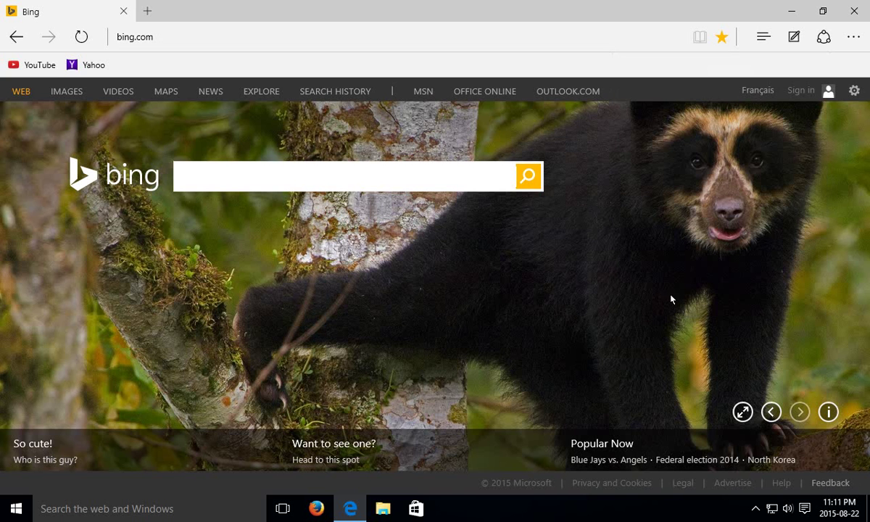
Step: Confirm Bing is inside Other Stuff in the Hub, then remove the Other Stuff folder
{"action": "left_click", "coordinate": [765, 38]}
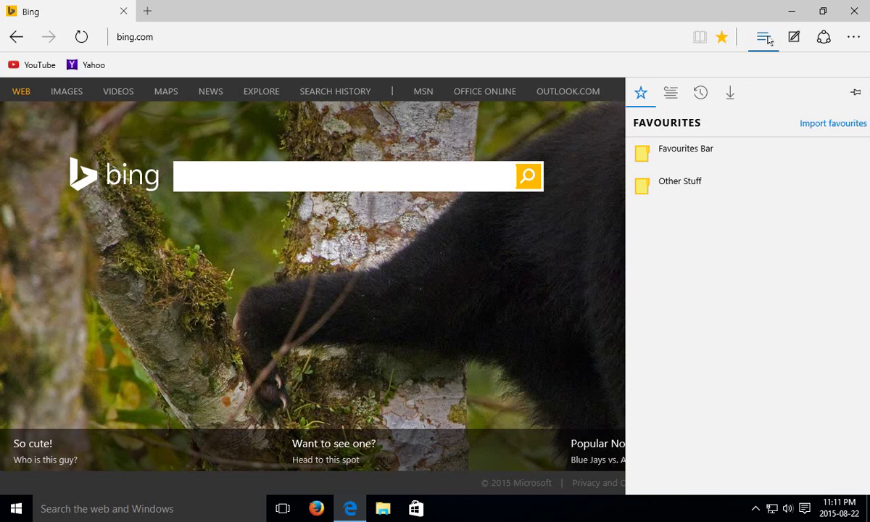
{"action": "left_click", "coordinate": [652, 187]}
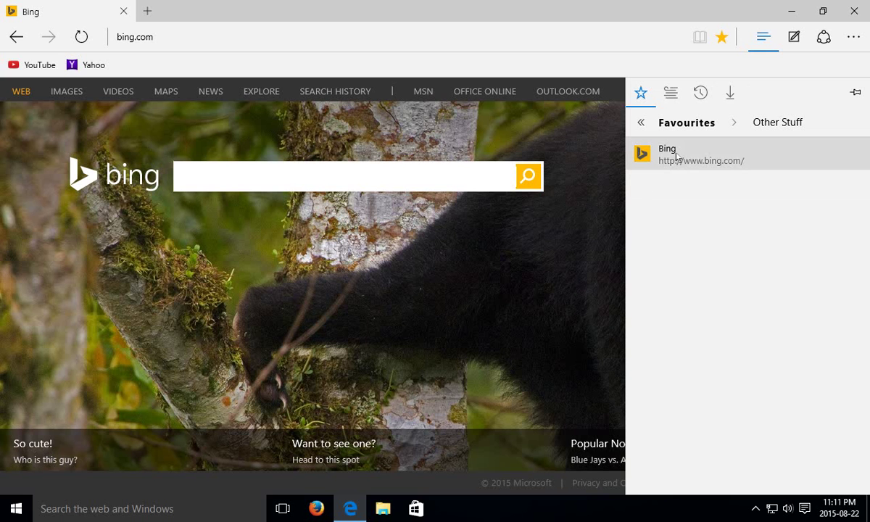
{"action": "left_click", "coordinate": [641, 124]}
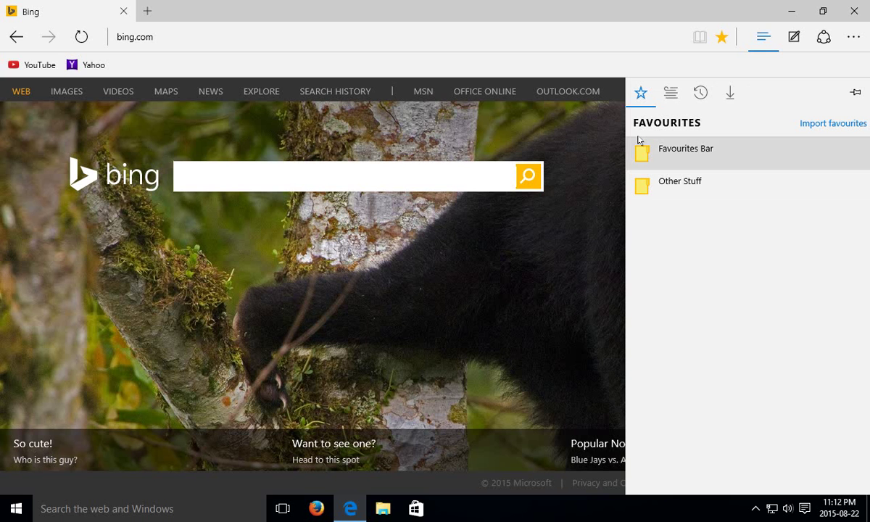
{"action": "right_click", "coordinate": [640, 187]}
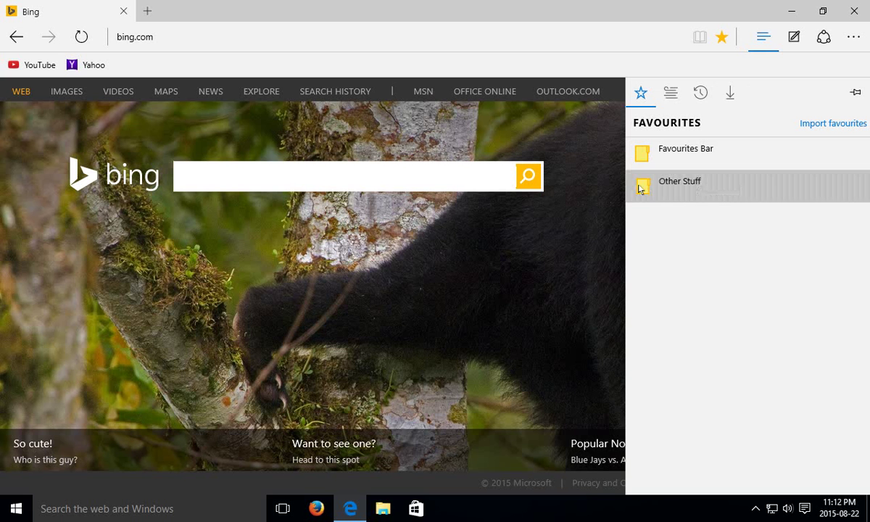
{"action": "left_click", "coordinate": [651, 236]}
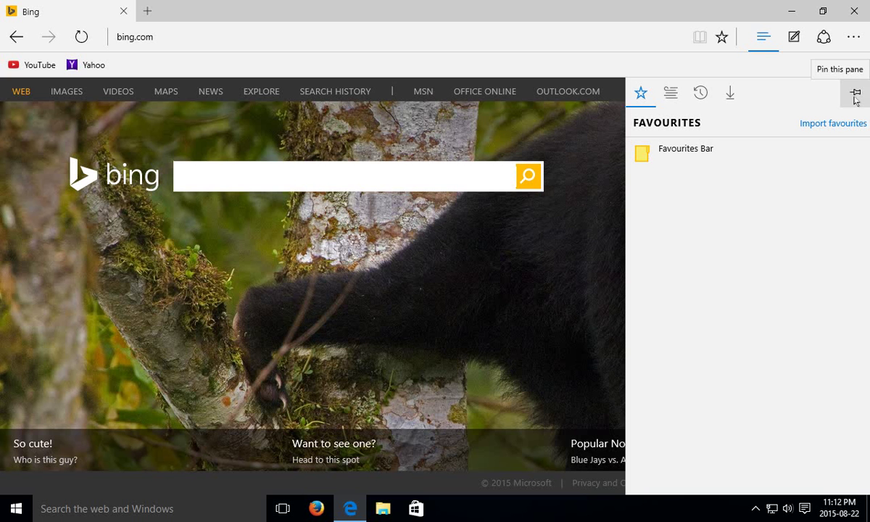
Step: Pin the favourites pane beside the page, close it, then reopen and close the Hub
{"action": "left_click", "coordinate": [856, 96]}
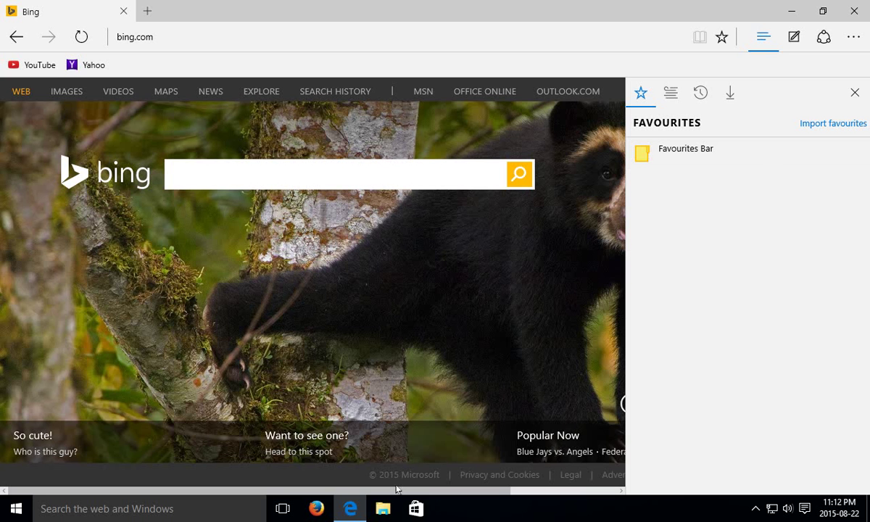
{"action": "mouse_move", "coordinate": [396, 490]}
{"action": "left_mouse_down"}
{"action": "mouse_move", "coordinate": [522, 489]}
{"action": "mouse_move", "coordinate": [396, 489]}
{"action": "left_mouse_up"}
{"action": "left_click", "coordinate": [854, 93]}
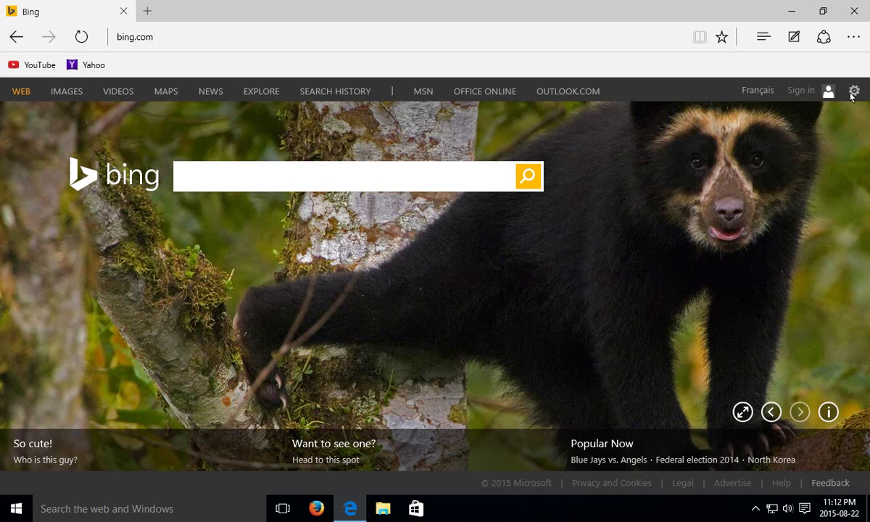
{"action": "left_click", "coordinate": [764, 38]}
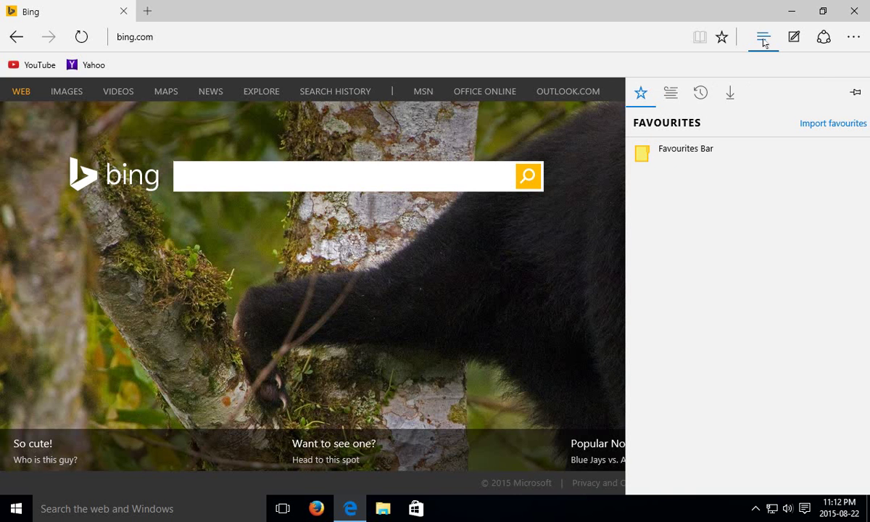
{"action": "left_click", "coordinate": [764, 42]}
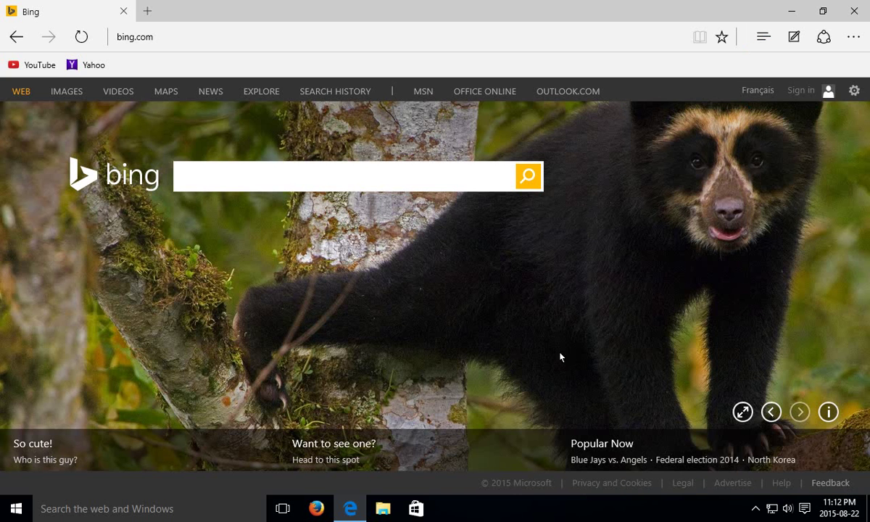